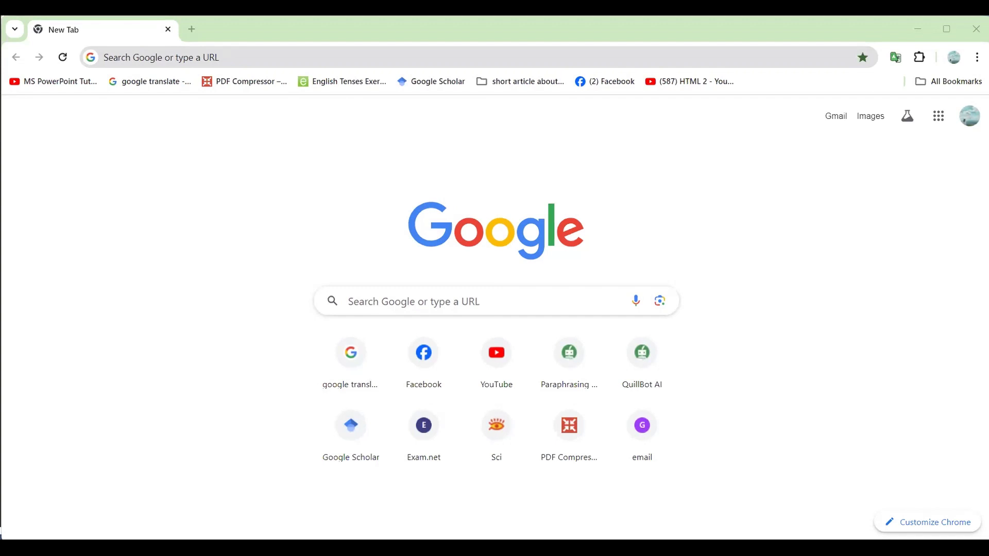
Step: Search Google for "download microsoft power bi desktop"
left_click(173, 53)
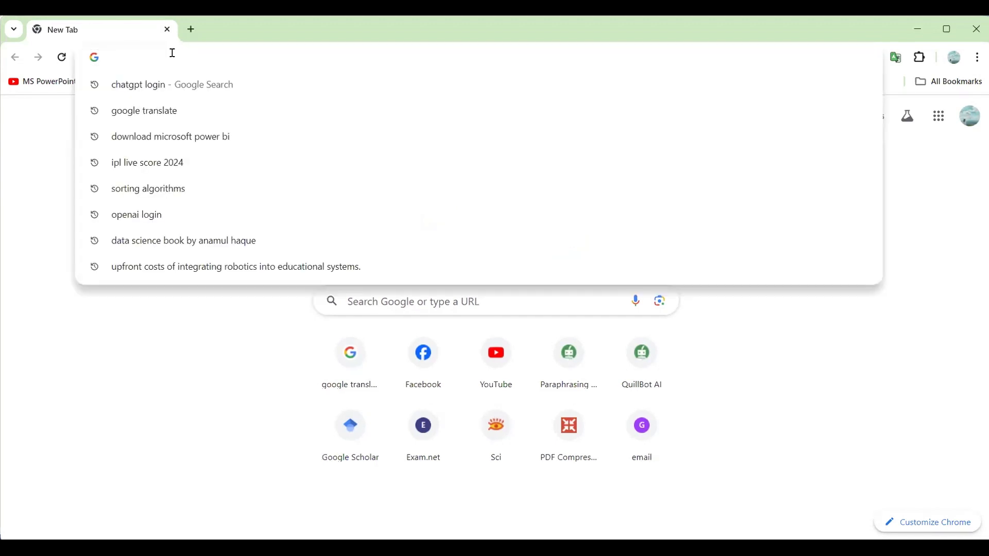
type("downl")
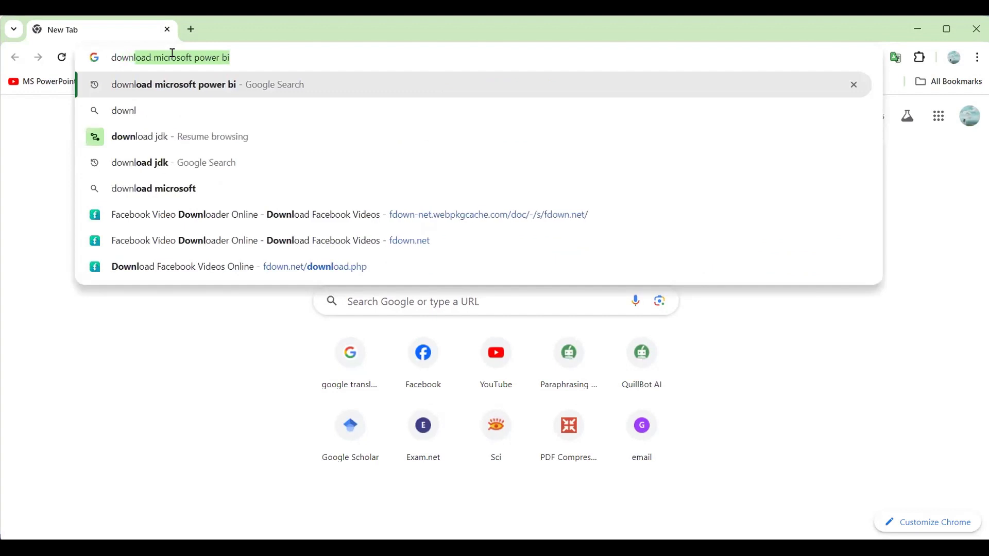
type("oad mi")
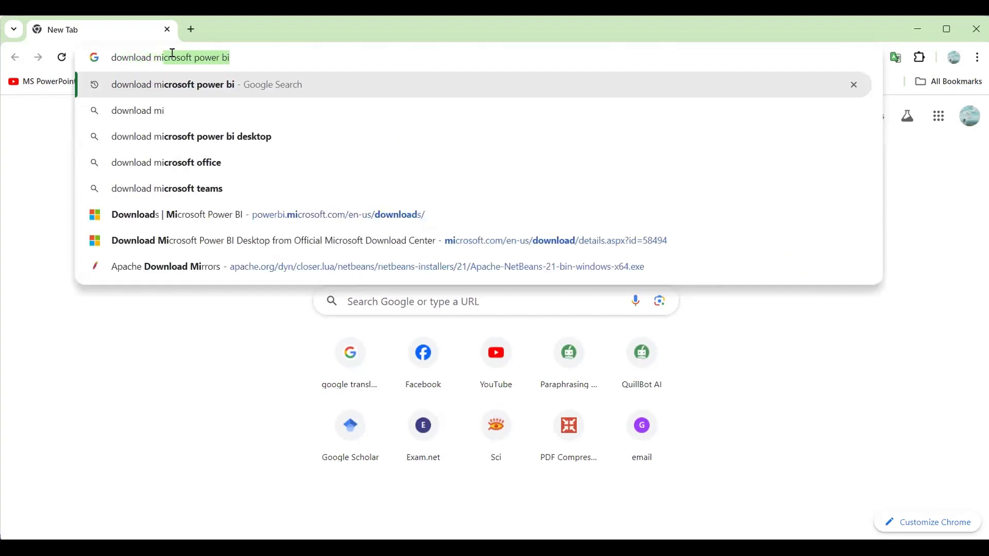
type("crosl")
key("BackSpace")
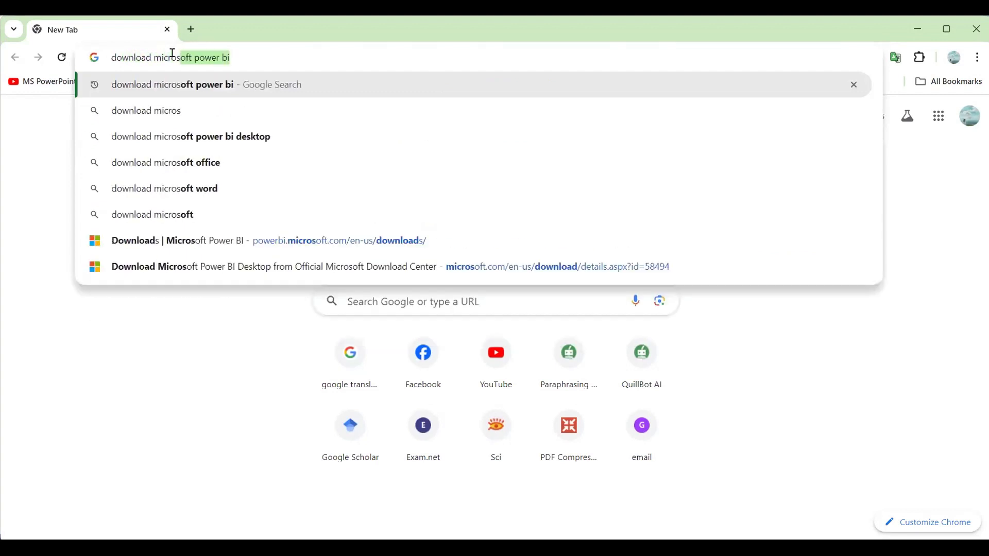
type("oft p")
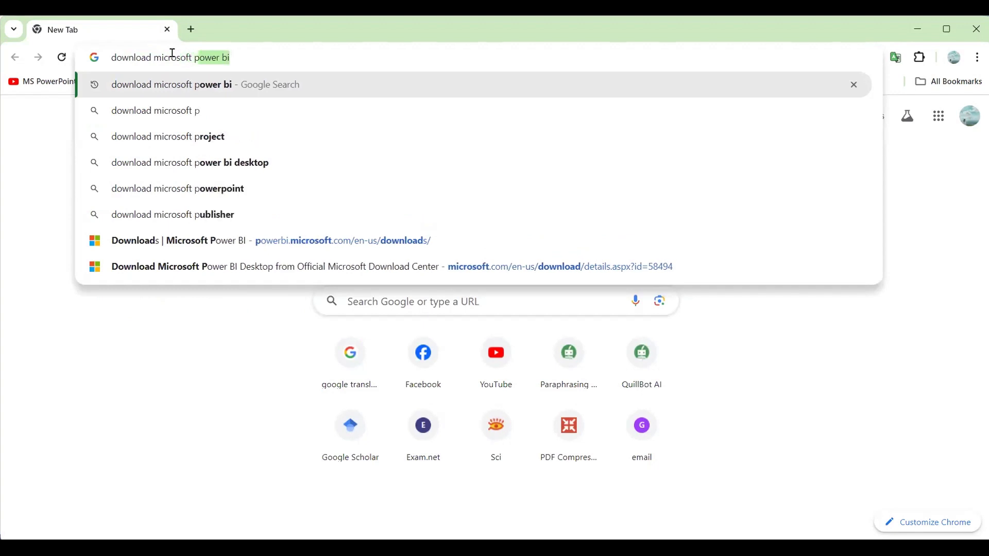
type("ower bi")
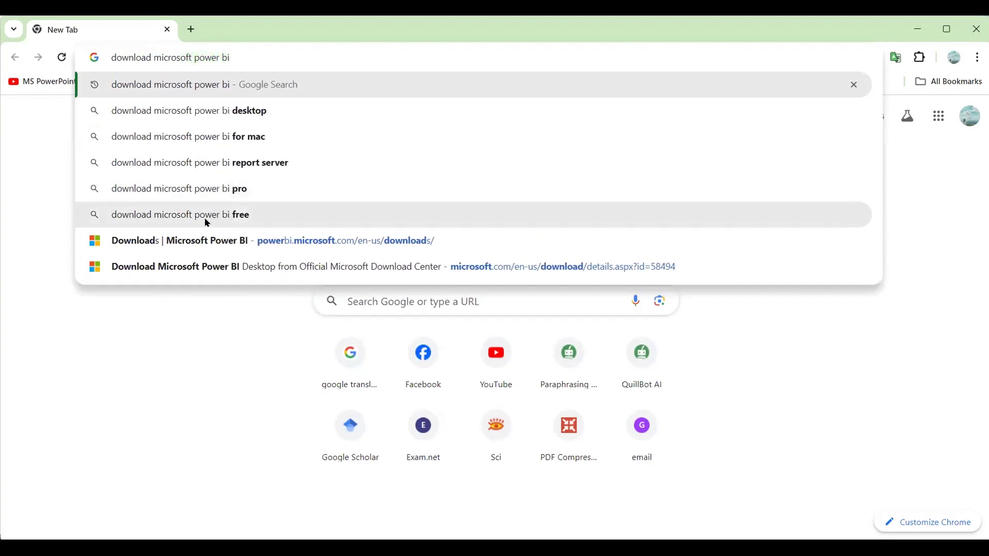
left_click(233, 112)
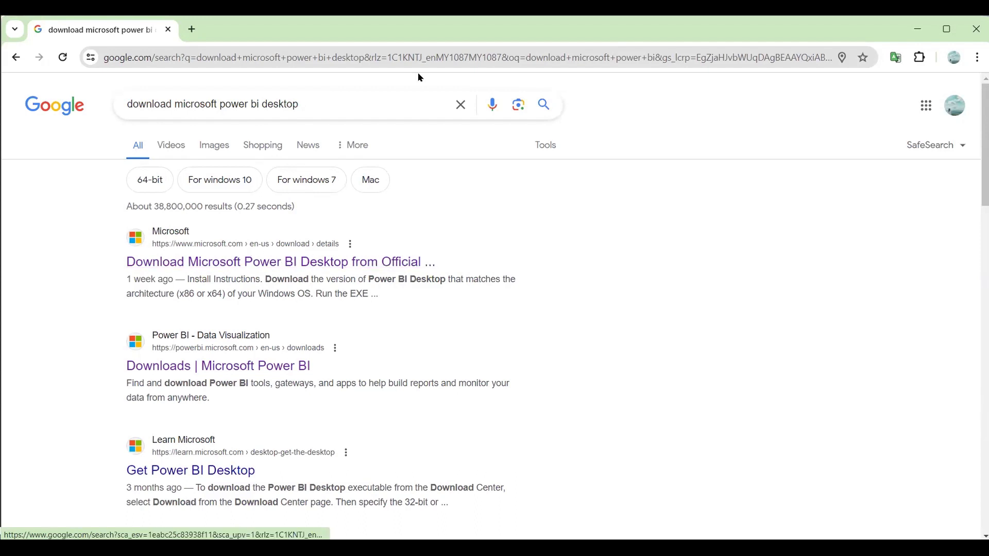
Step: Search Google for "power bi download" and open the Microsoft result for downloading Power BI Desktop
left_click_drag(343, 106, 110, 112)
key("BackSpace")
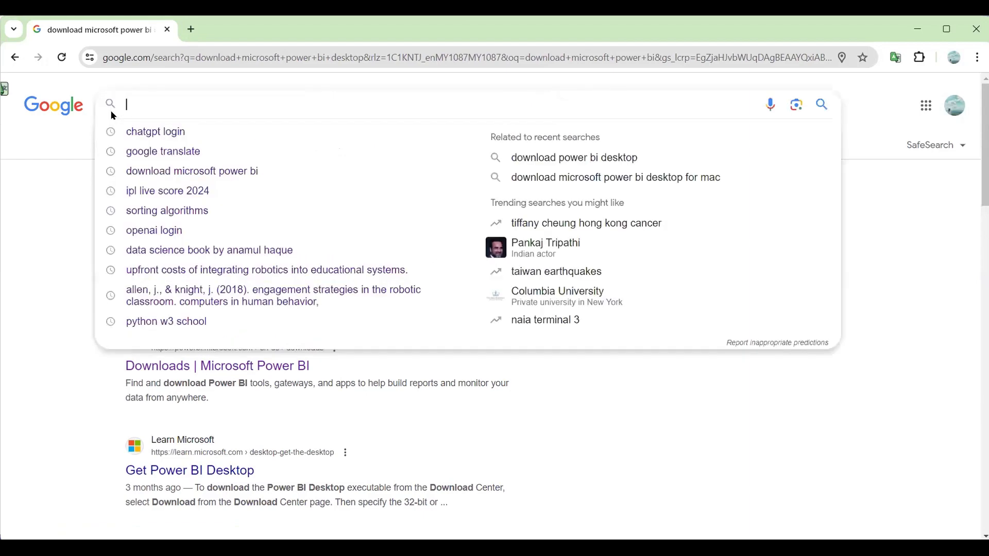
type("power")
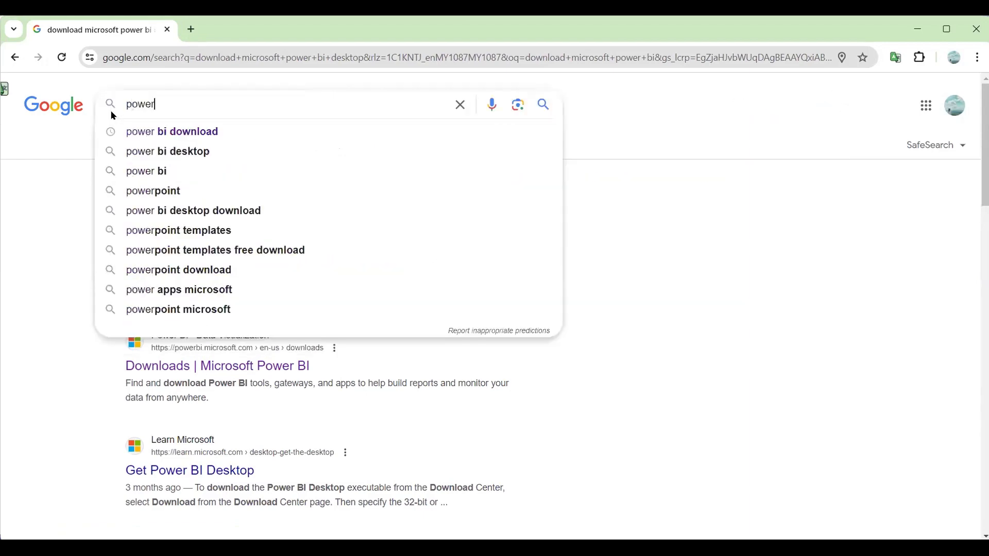
left_click(143, 135)
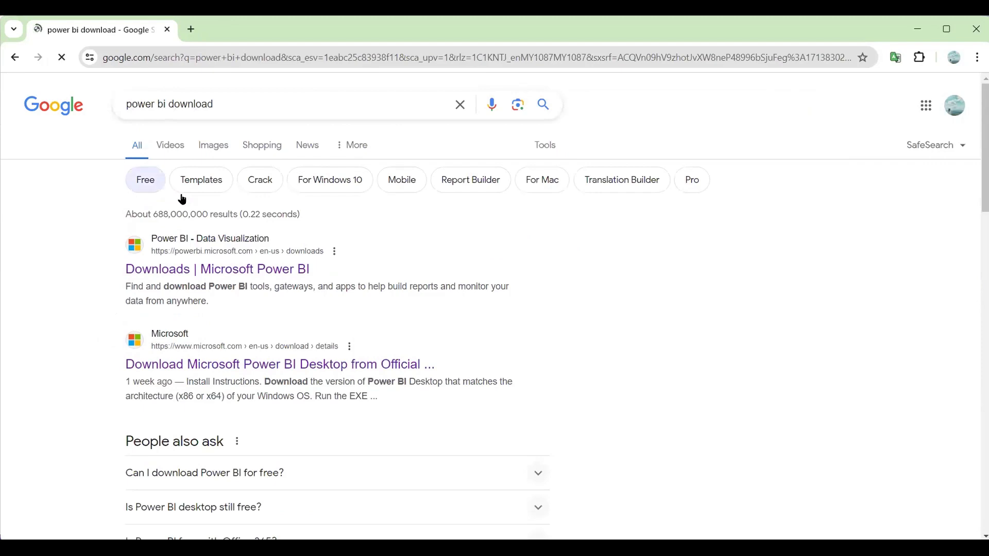
scroll(182, 200, "down", 6)
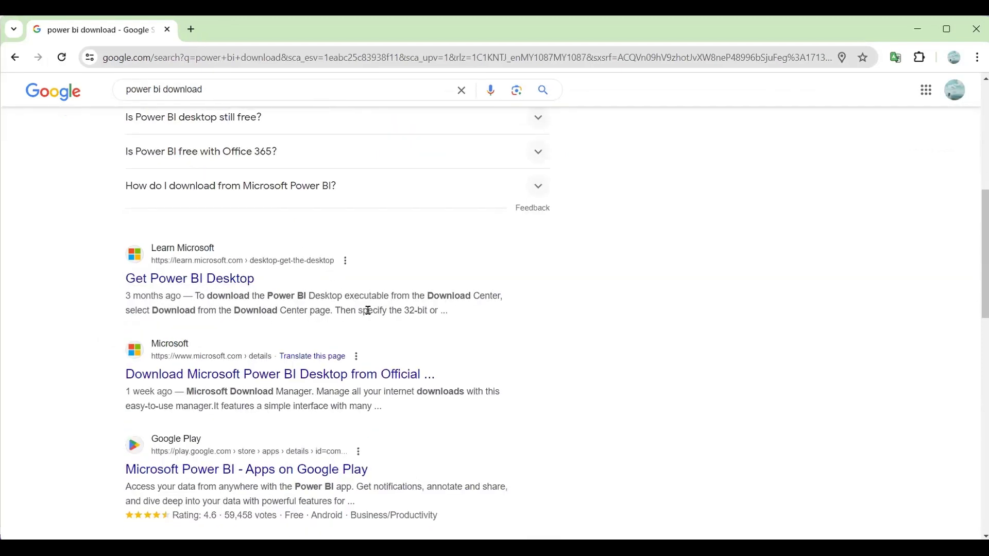
scroll(369, 310, "up", 6)
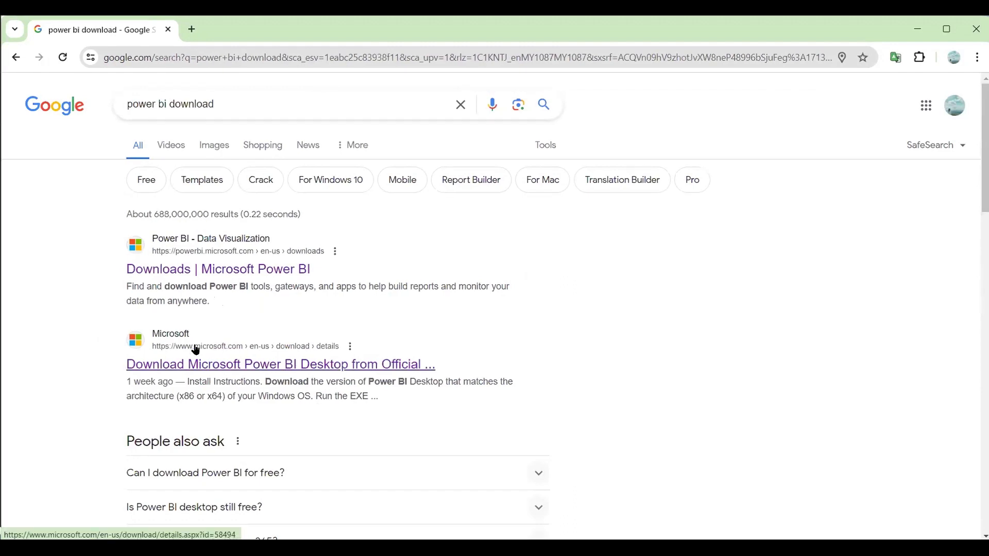
left_click(213, 367)
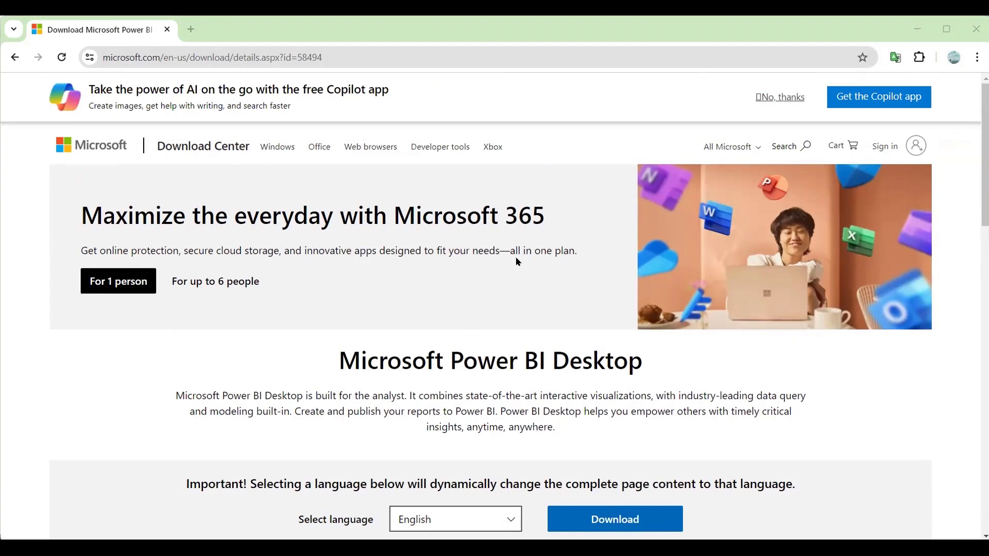
Step: Keep English as the download language and start downloading only PBIDesktopSetup_x64.exe
scroll(519, 327, "down", 3)
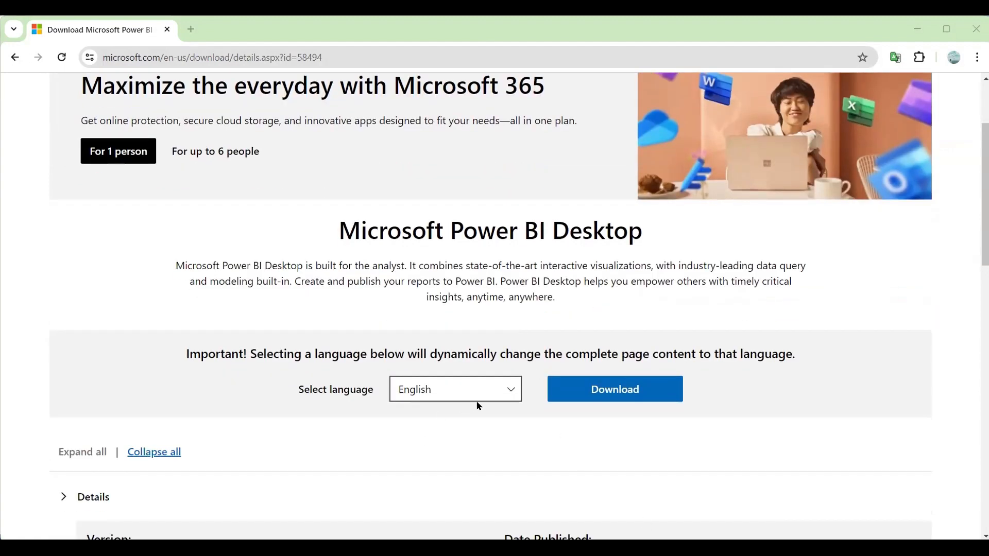
left_click(514, 397)
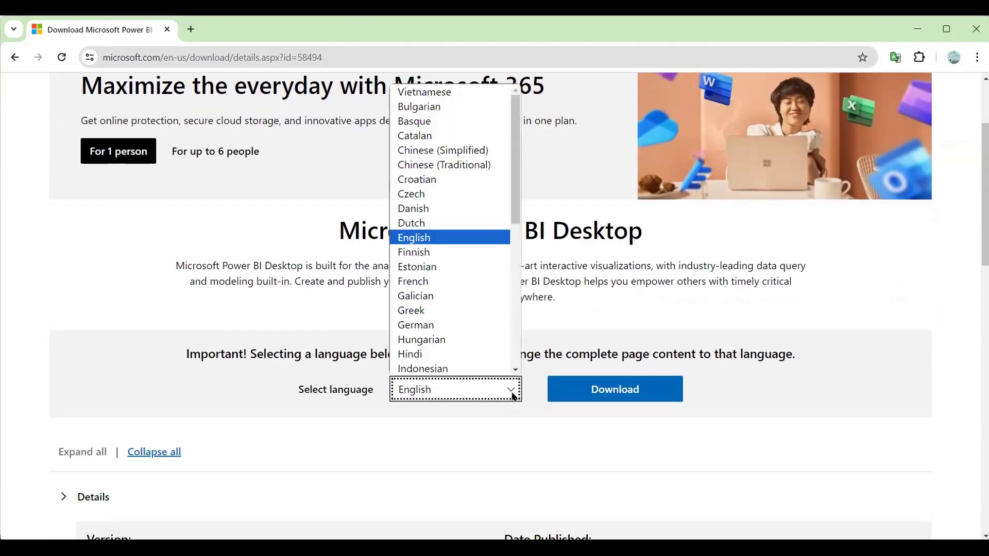
left_click(475, 394)
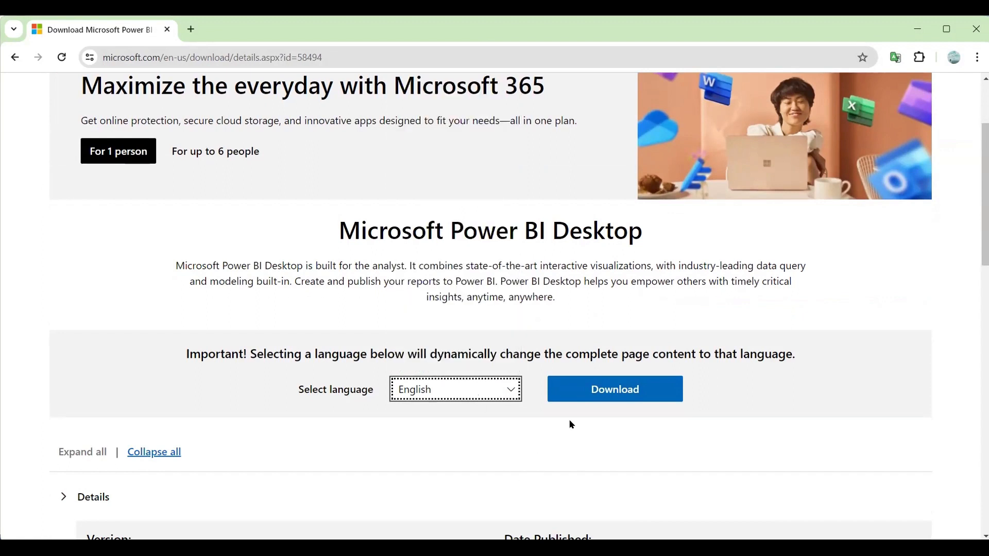
left_click(567, 389)
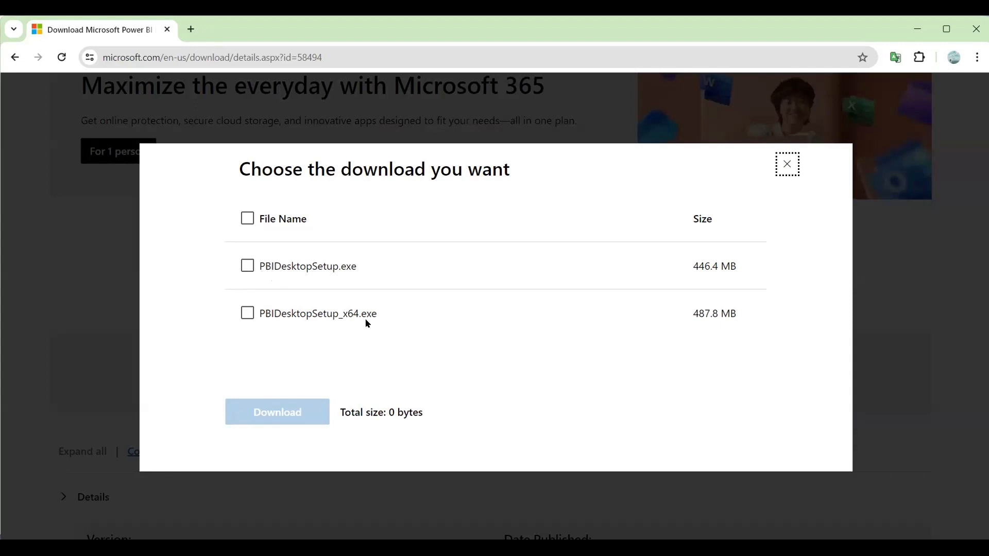
left_click(251, 315)
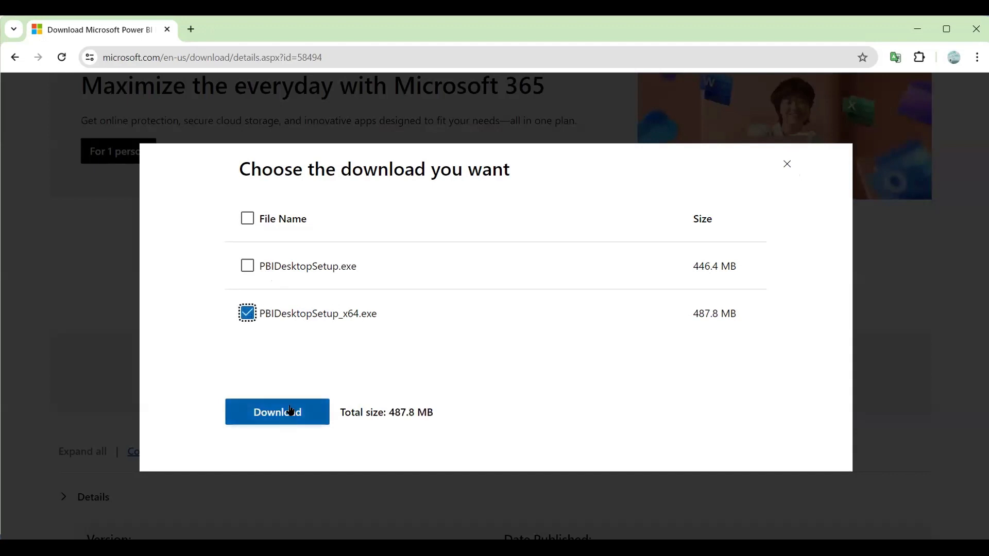
left_click(293, 415)
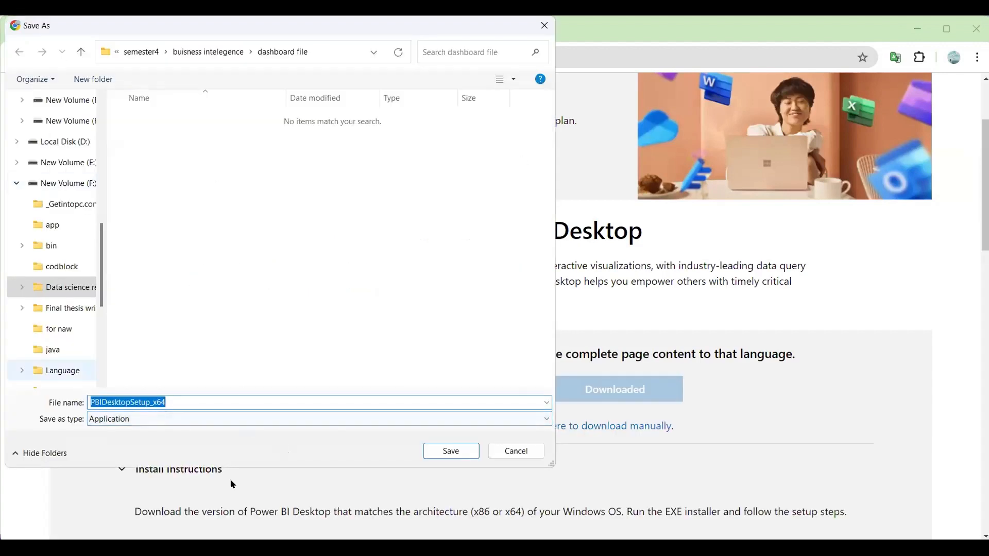
Step: Save the PBIDesktopSetup_x64 installer in the Downloads folder
scroll(61, 265, "up", 6)
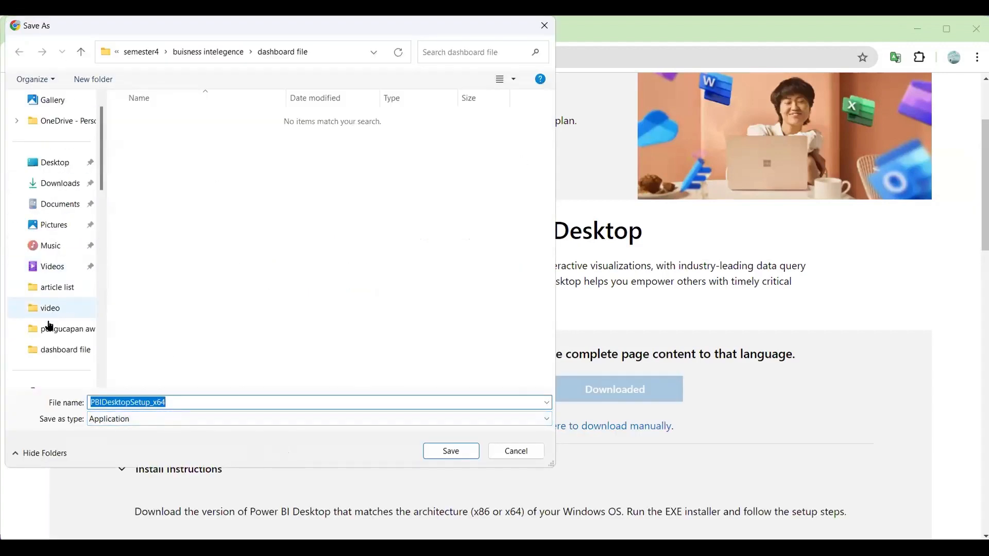
left_click(70, 186)
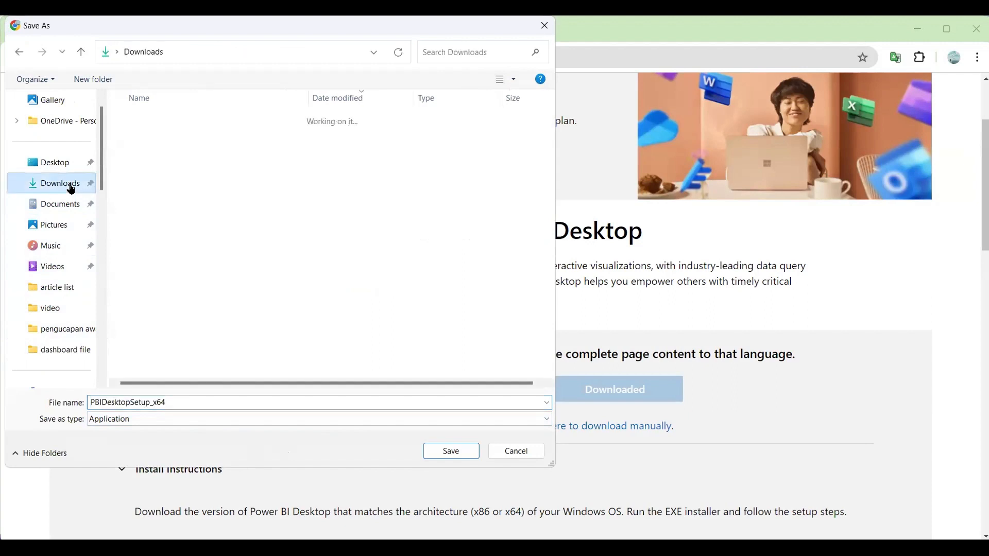
left_click(457, 451)
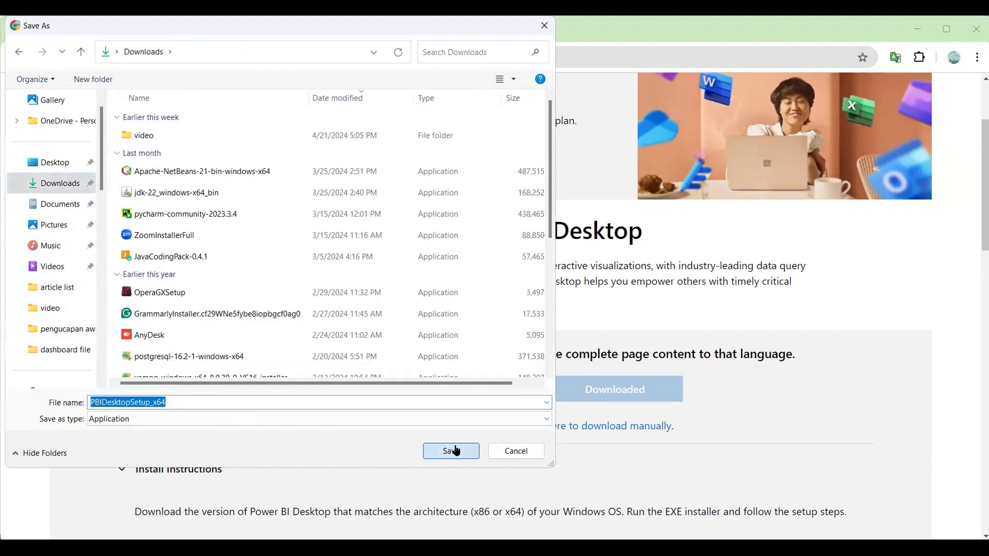
Step: Show the downloaded PBIDesktopSetup_x64.exe in its folder and run the installer
left_click(931, 60)
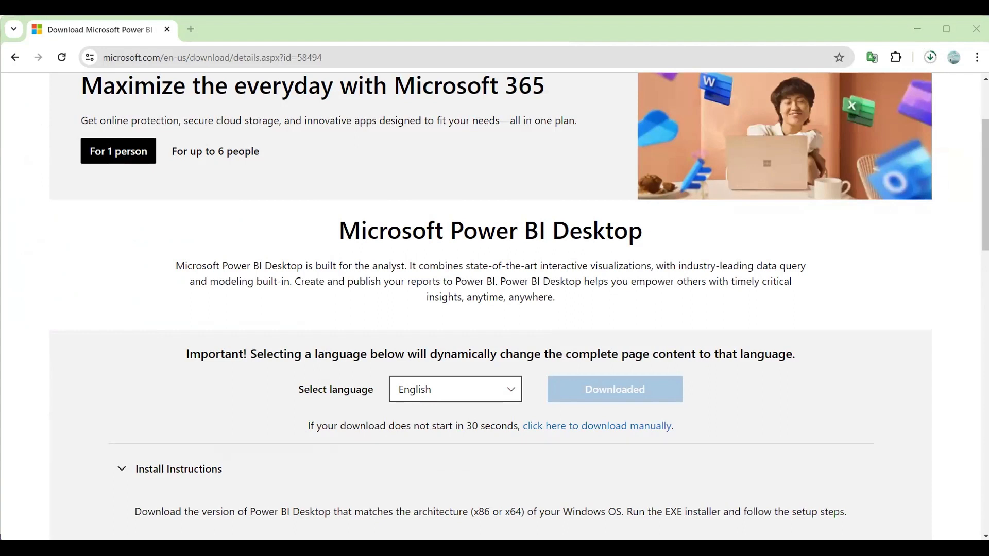
left_click(932, 58)
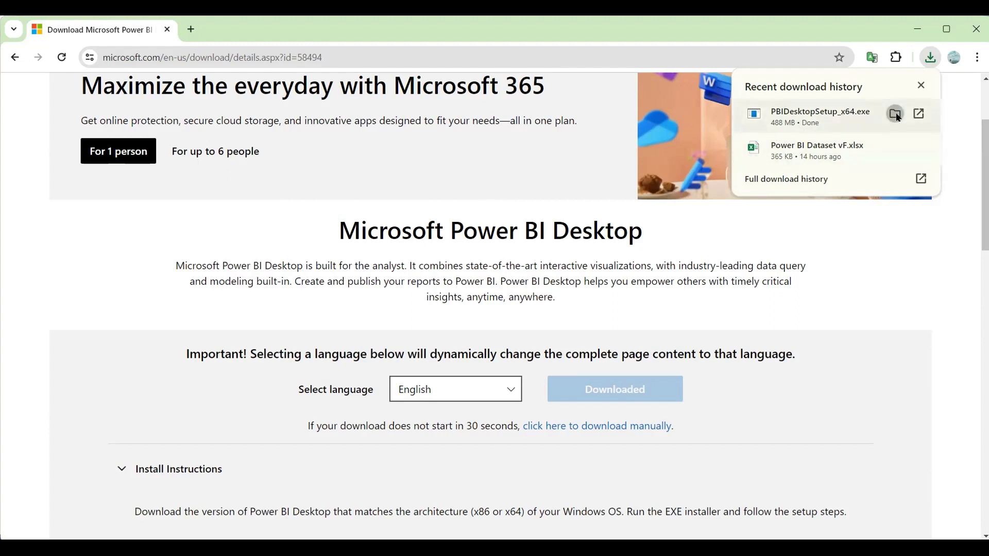
left_click(896, 115)
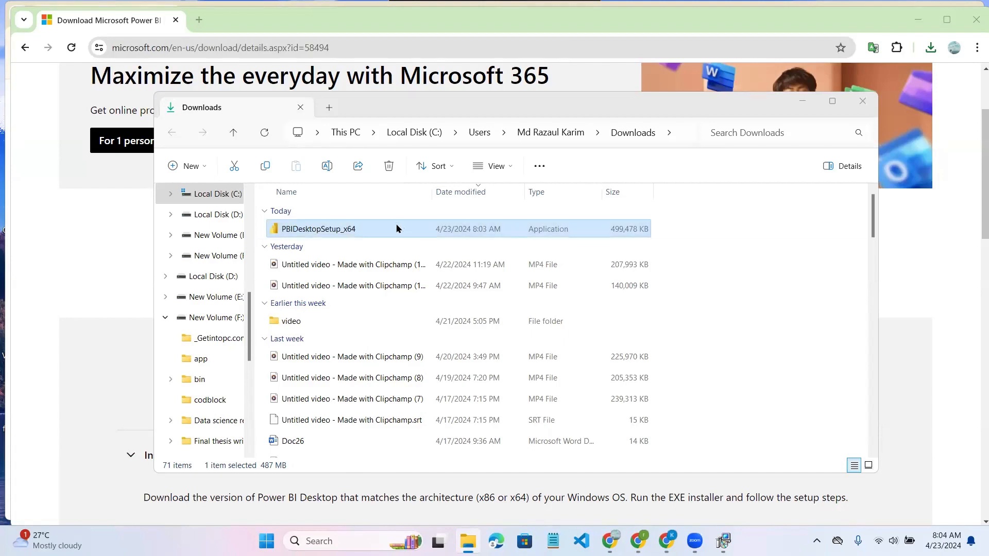
left_click(834, 103)
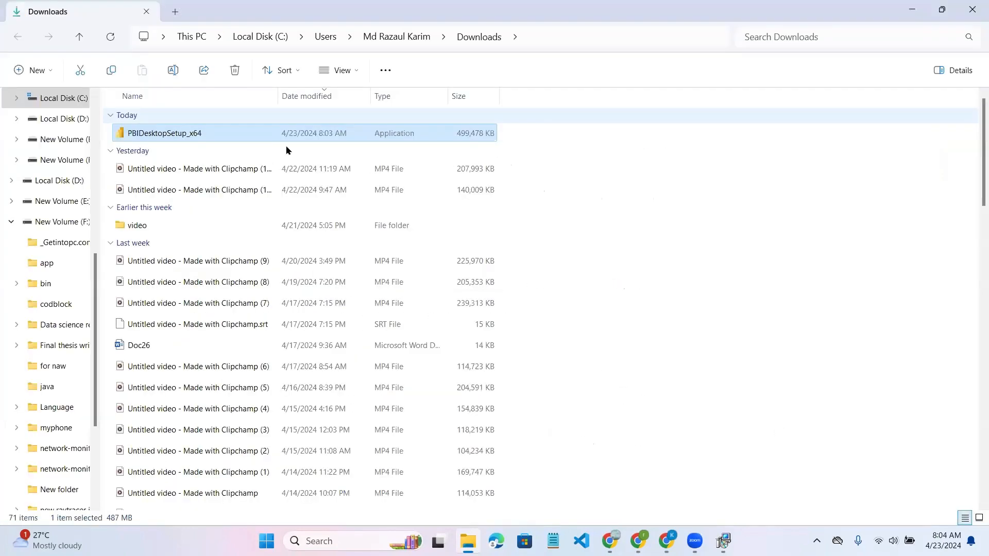
double_click(232, 133)
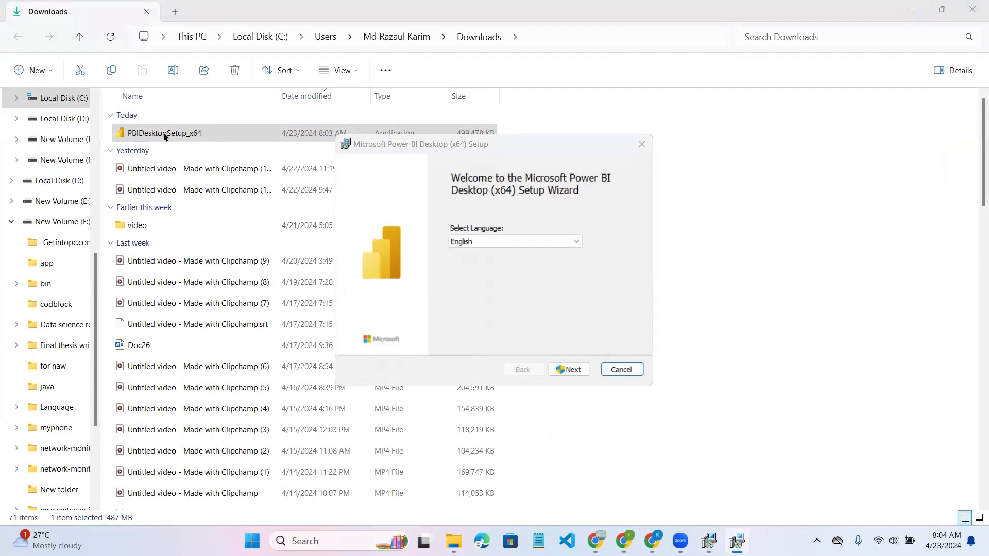
Step: Start the Power BI Desktop setup wizard in English and accept the license agreement
left_click(564, 370)
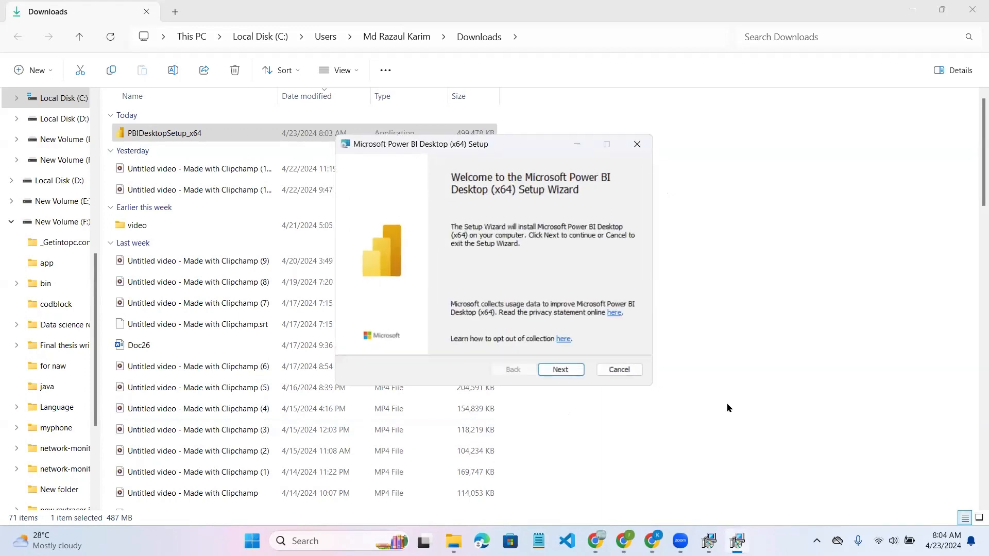
left_click(557, 372)
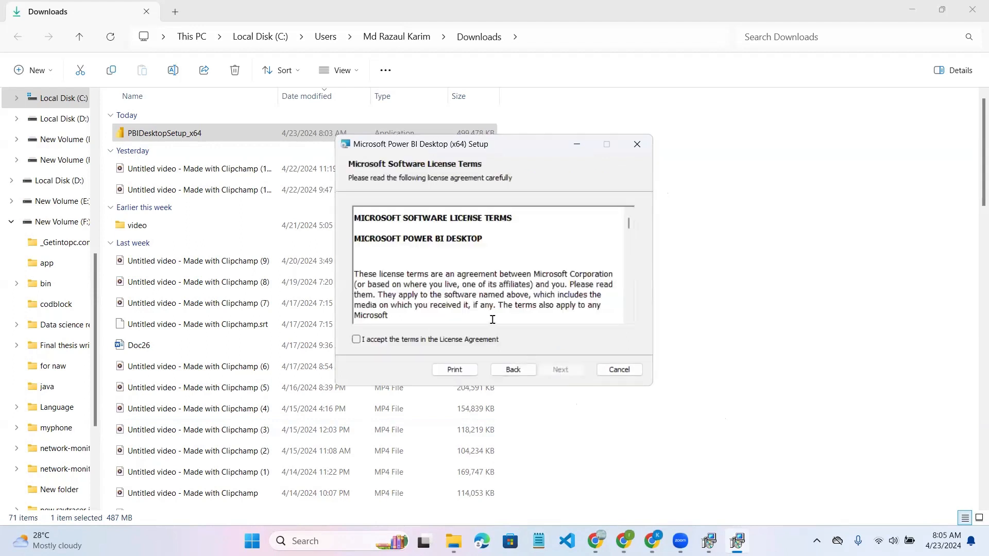
scroll(508, 293, "down", 3)
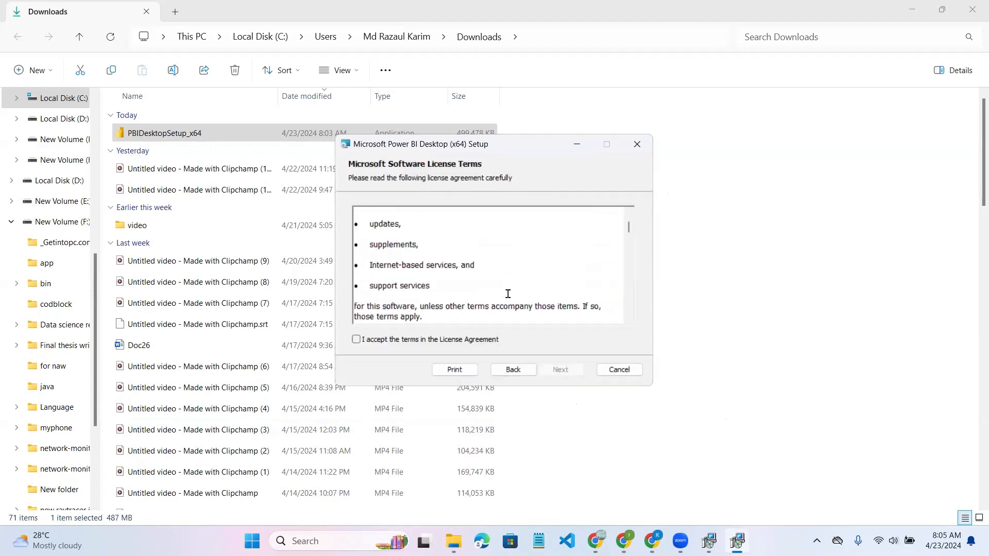
scroll(508, 294, "down", 10)
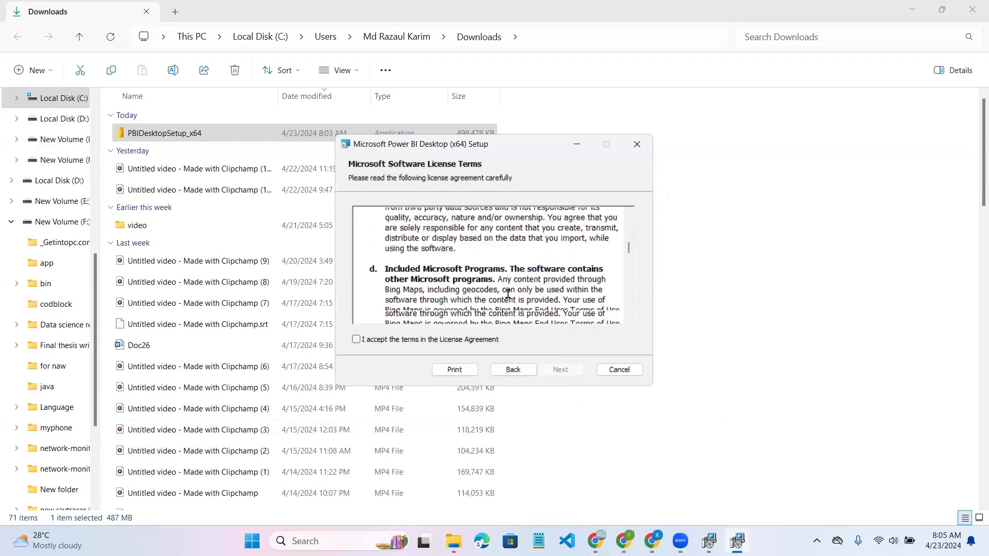
left_click(356, 340)
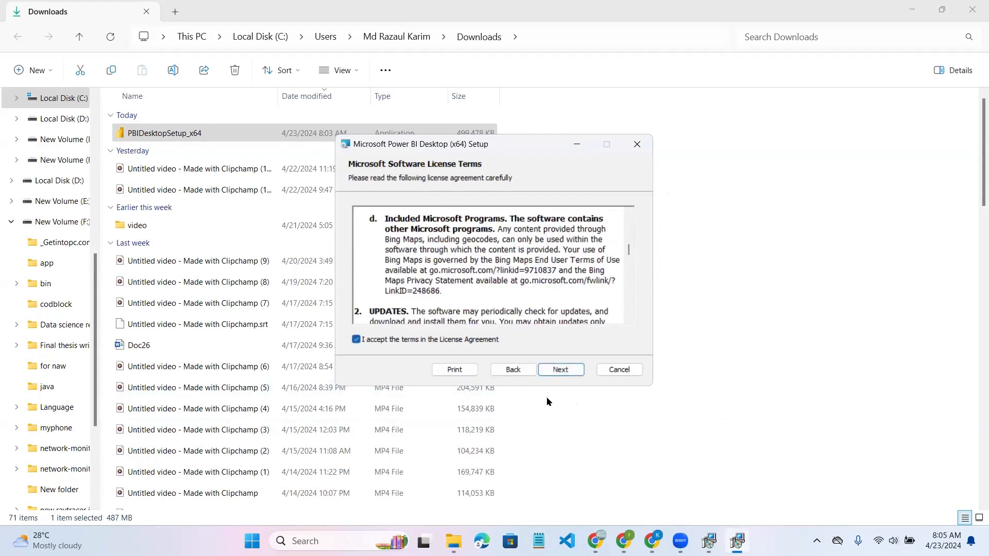
left_click(569, 371)
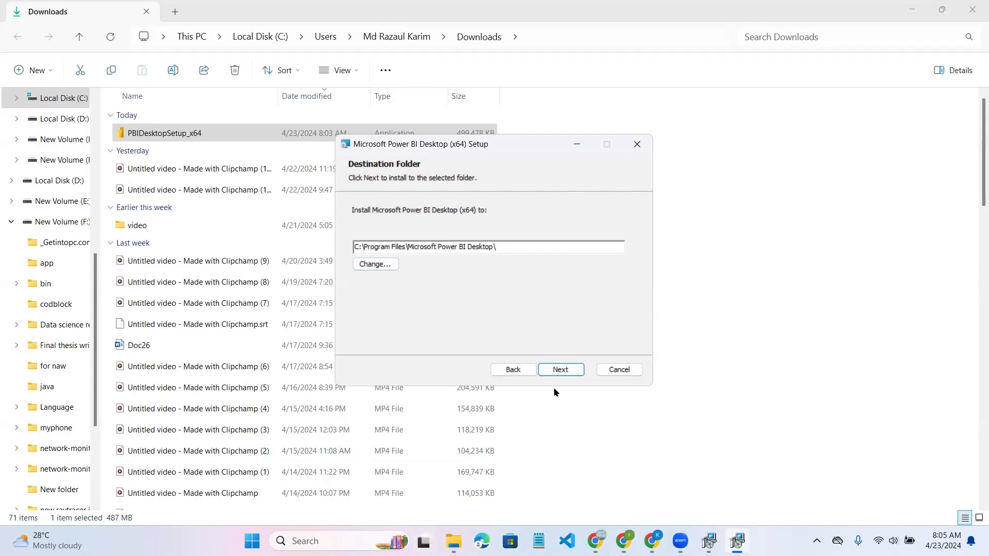
Step: Install Power BI Desktop to C:\Program Files\Microsoft Power BI Desktop\ with a desktop shortcut
left_click(556, 372)
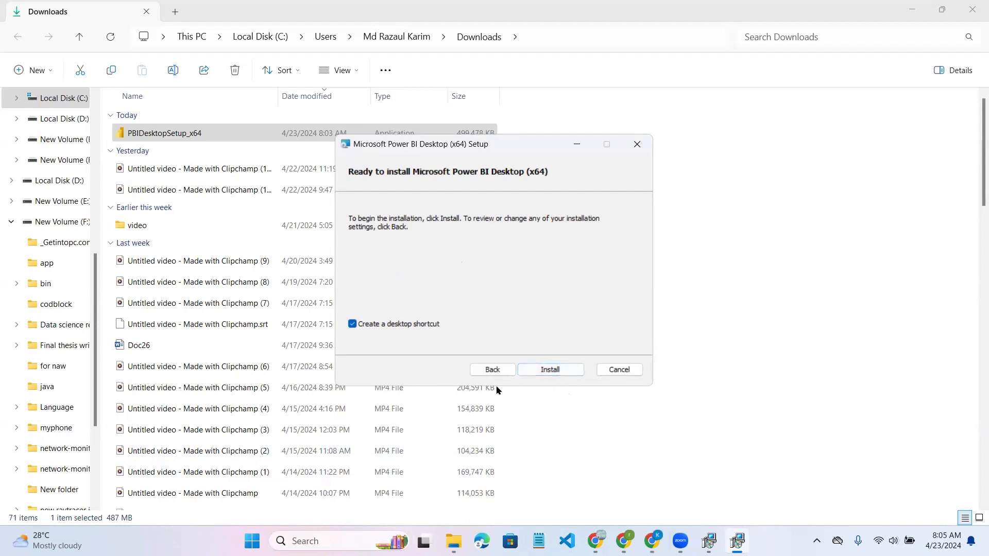
left_click(553, 370)
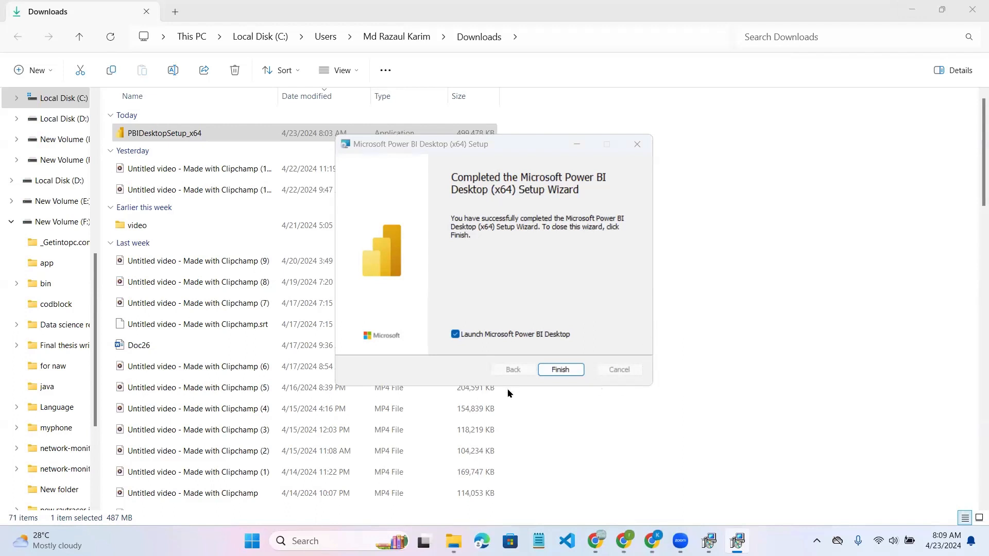
Step: Finish the setup wizard with the launch option enabled and open Power BI Desktop by searching Windows for "power"
left_click(560, 370)
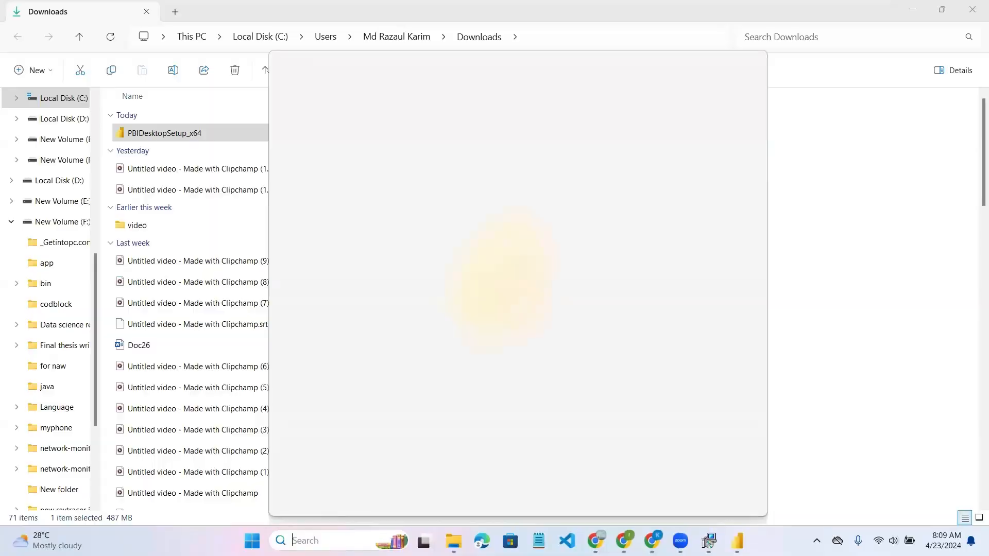
type("pow")
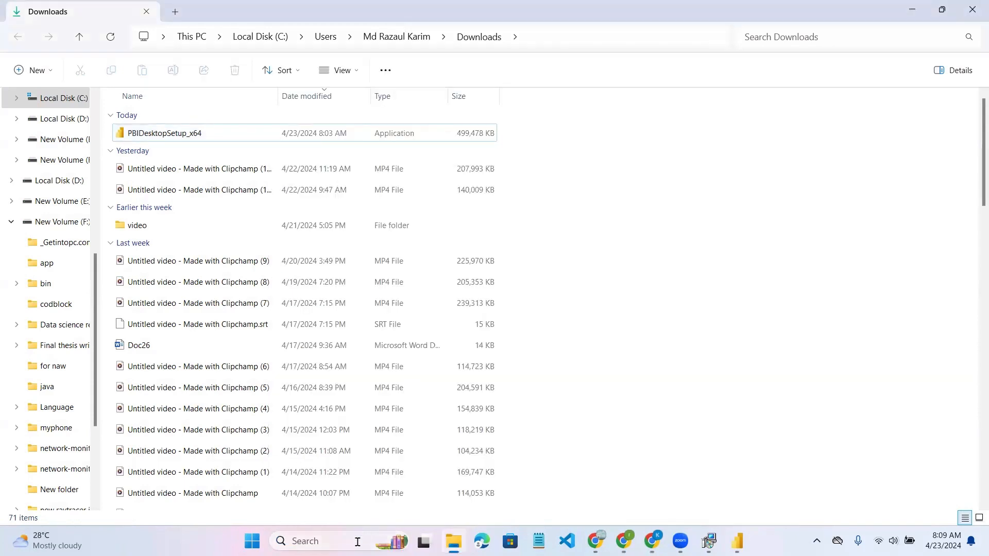
left_click(369, 534)
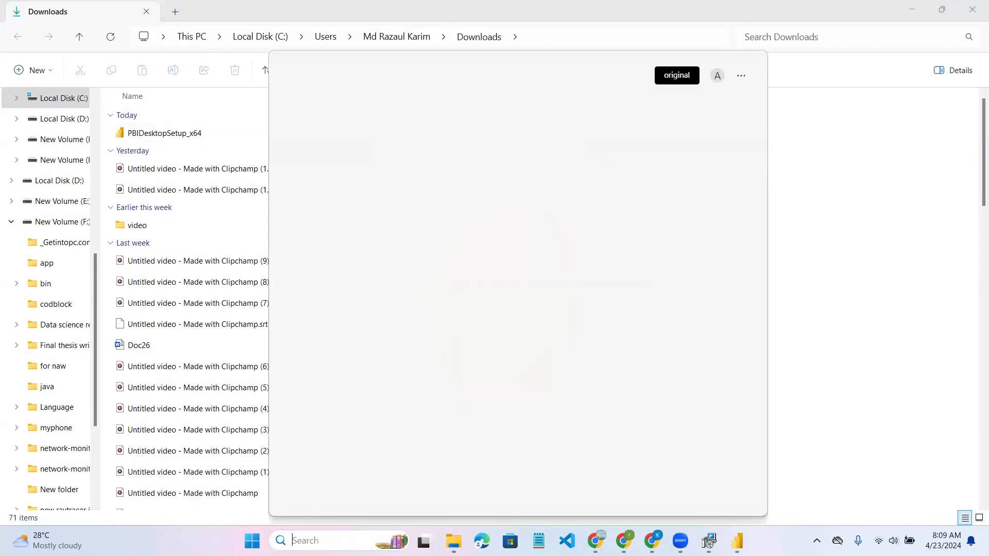
type("power")
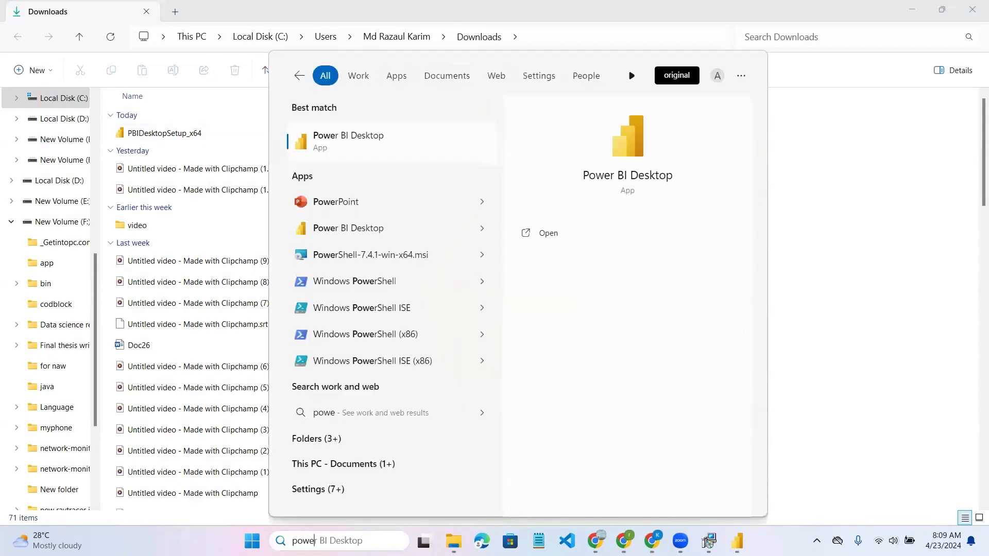
left_click(378, 140)
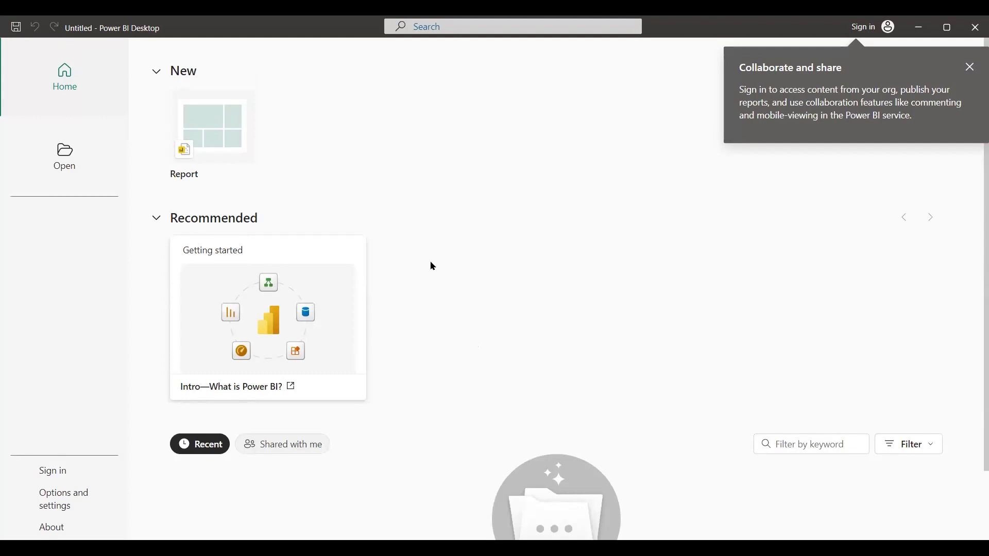
Step: Create a new blank report and open the Excel workbook "for power bi" from Documents as its data source
left_click(205, 140)
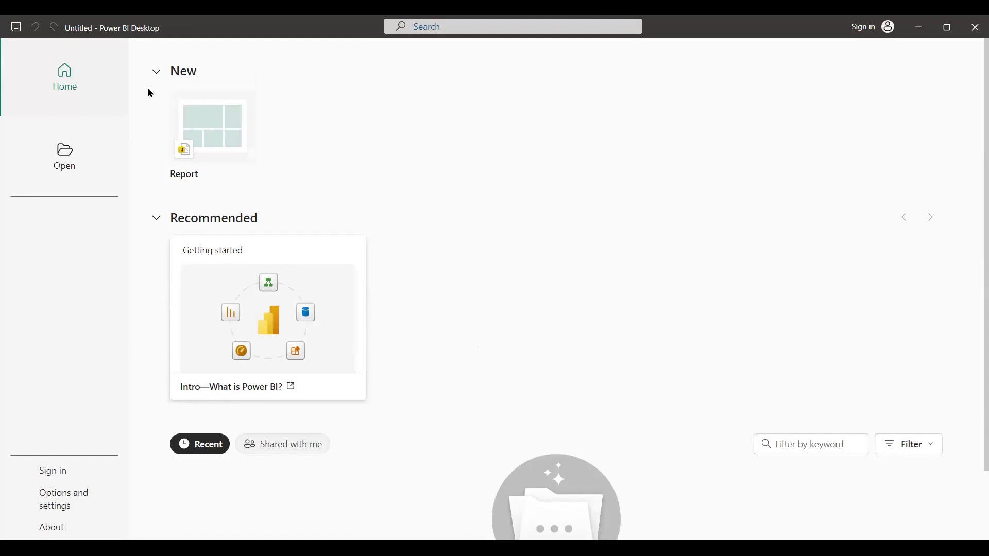
left_click(204, 125)
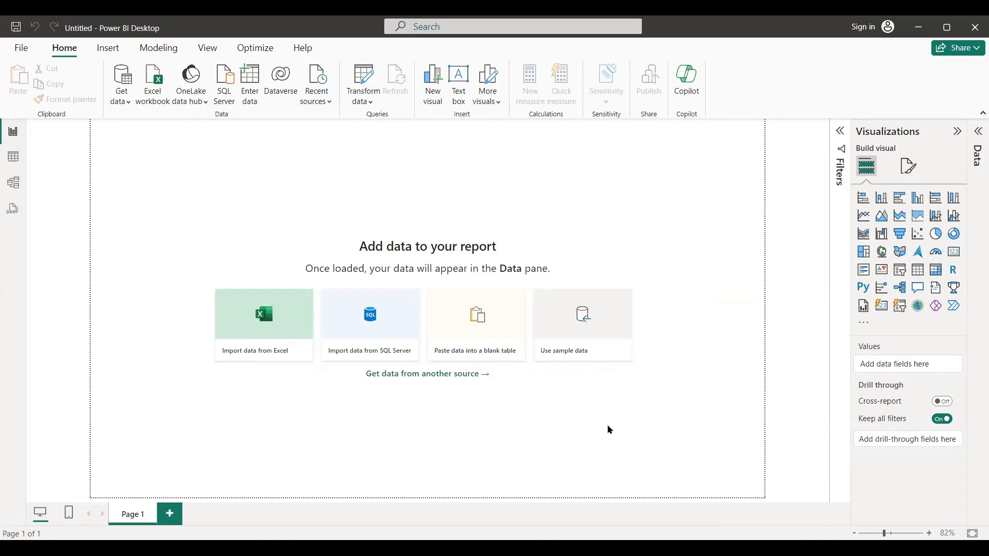
left_click(293, 334)
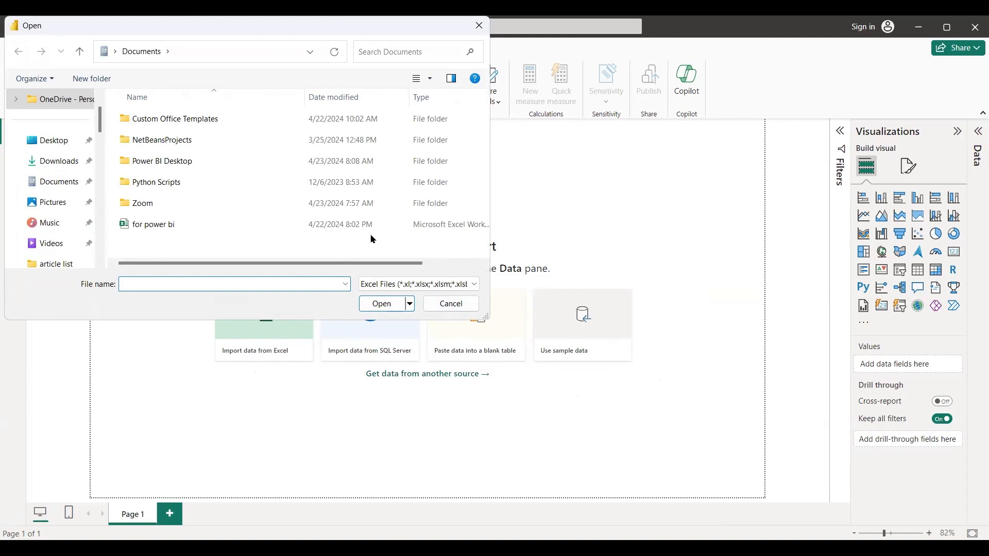
scroll(53, 181, "down", 2)
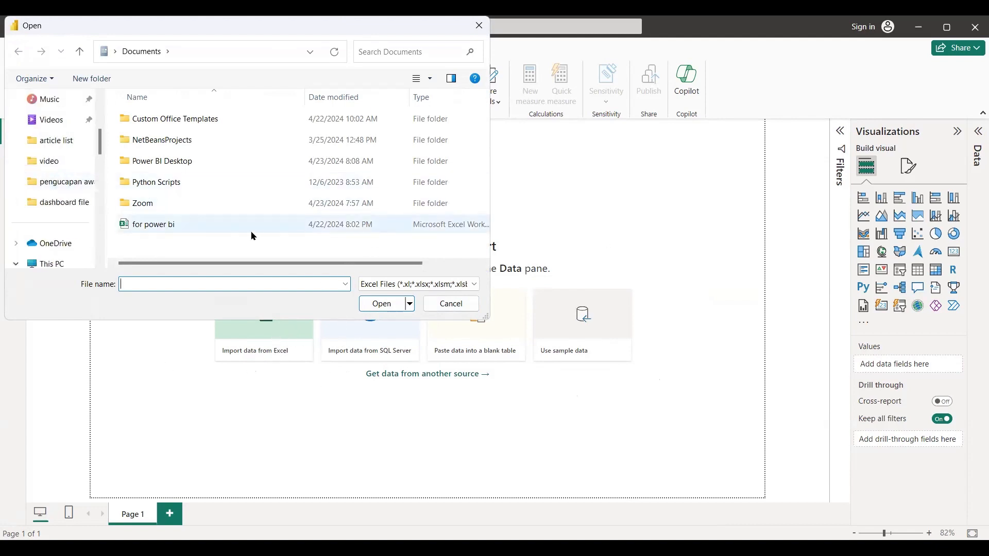
left_click(186, 227)
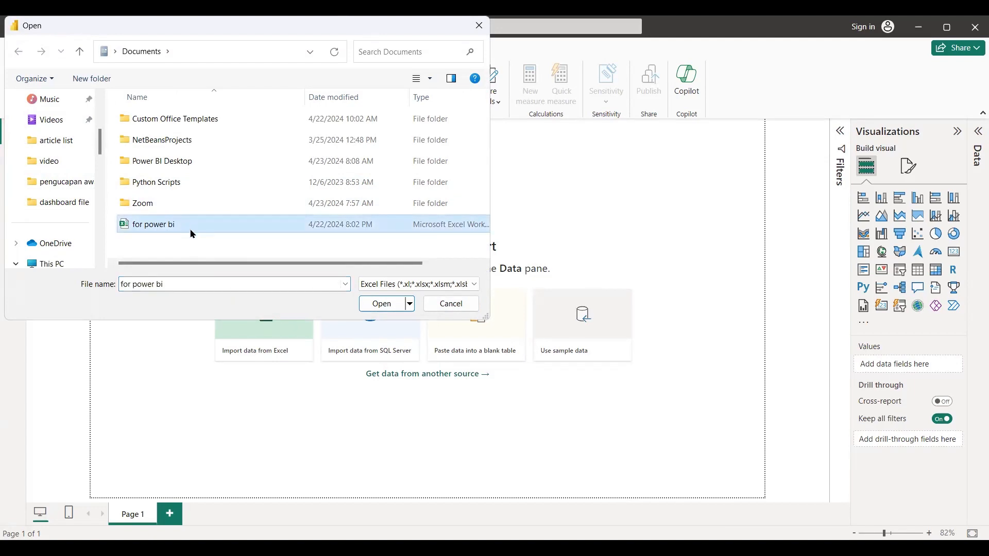
left_click(392, 307)
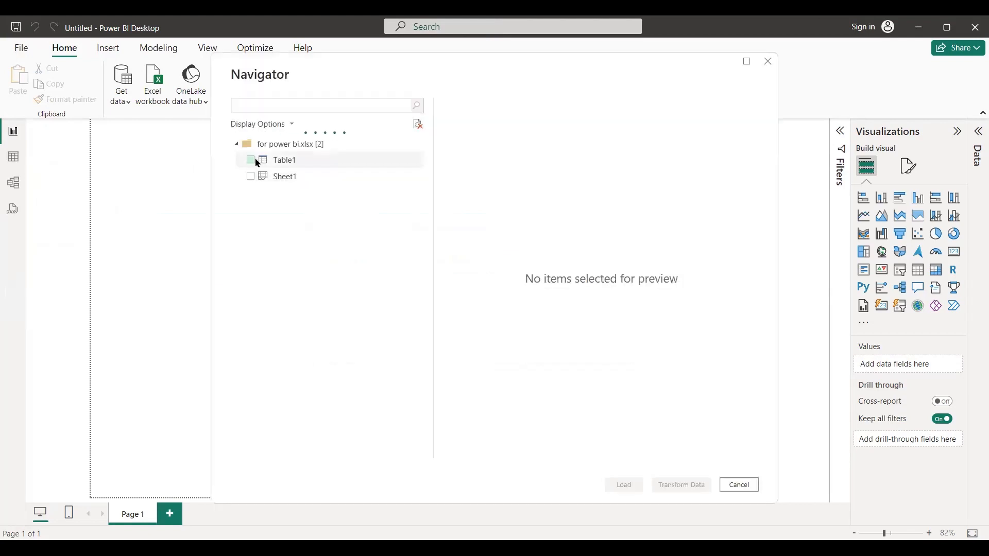
Step: Load Table1 from the workbook into the report and view the query errors
left_click(252, 160)
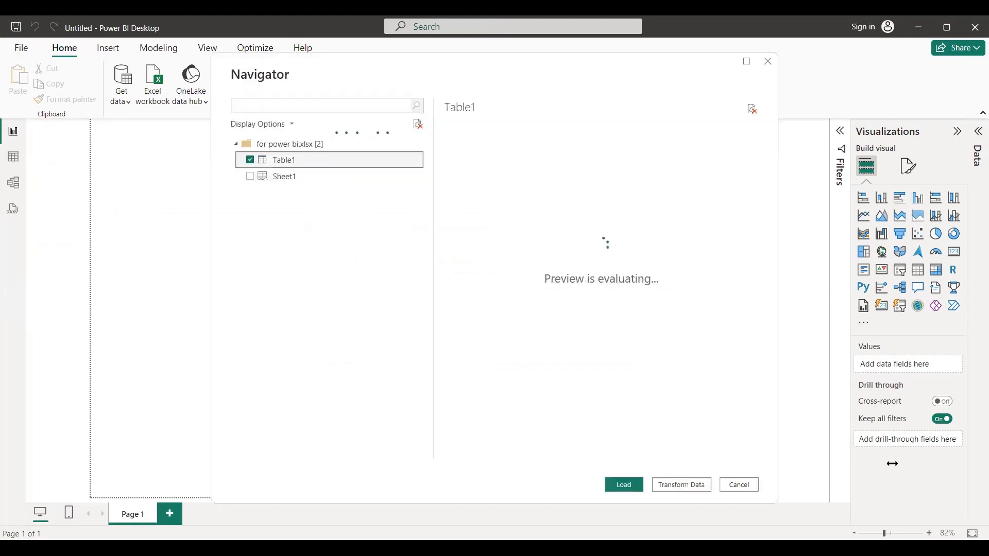
left_click(624, 485)
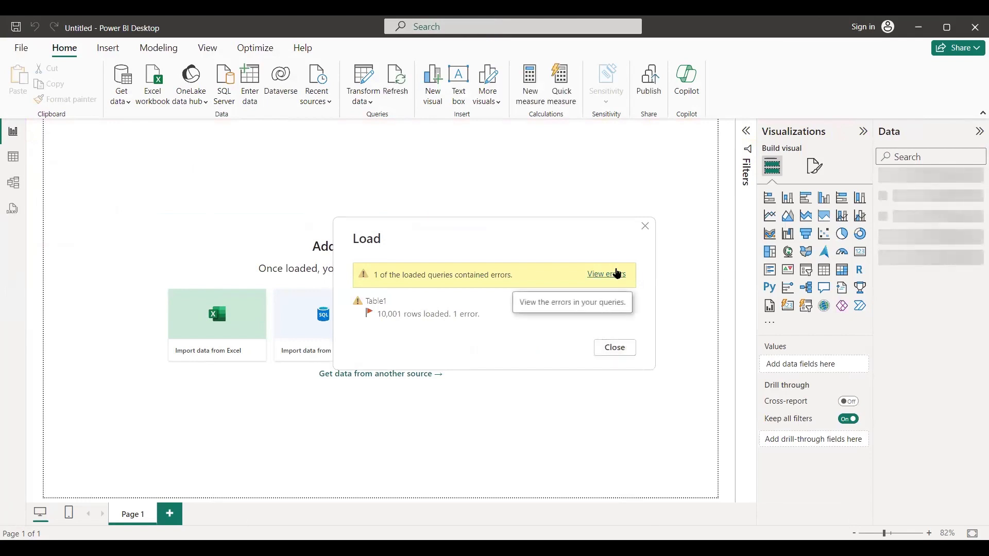
left_click(617, 274)
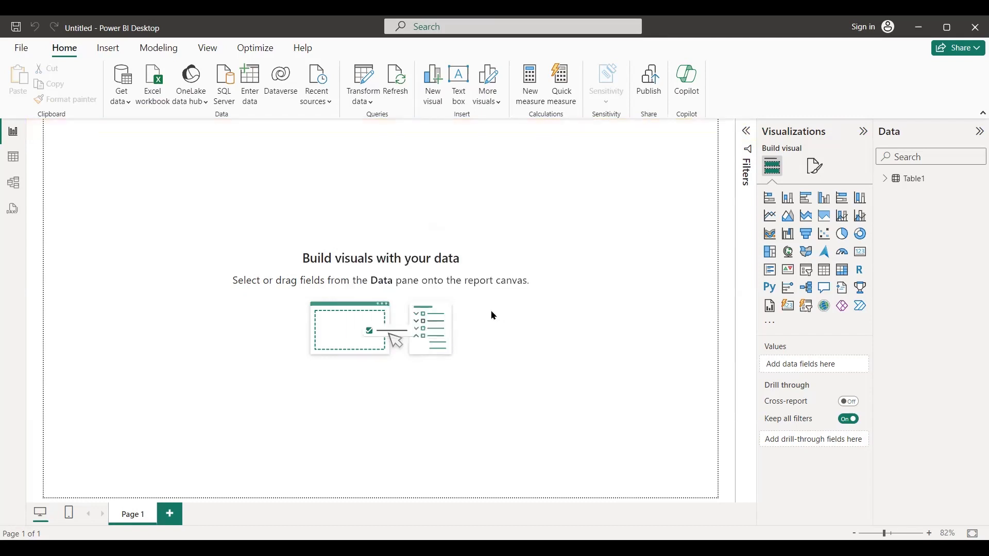
Step: Examine the rows of Table1 in the table view and return to the report canvas
left_click(14, 158)
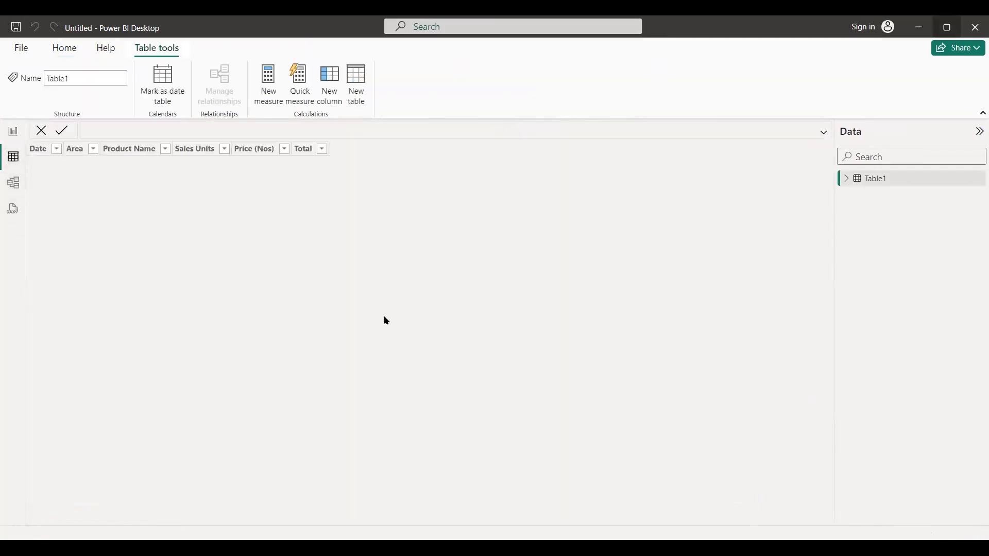
scroll(371, 494, "down", 20)
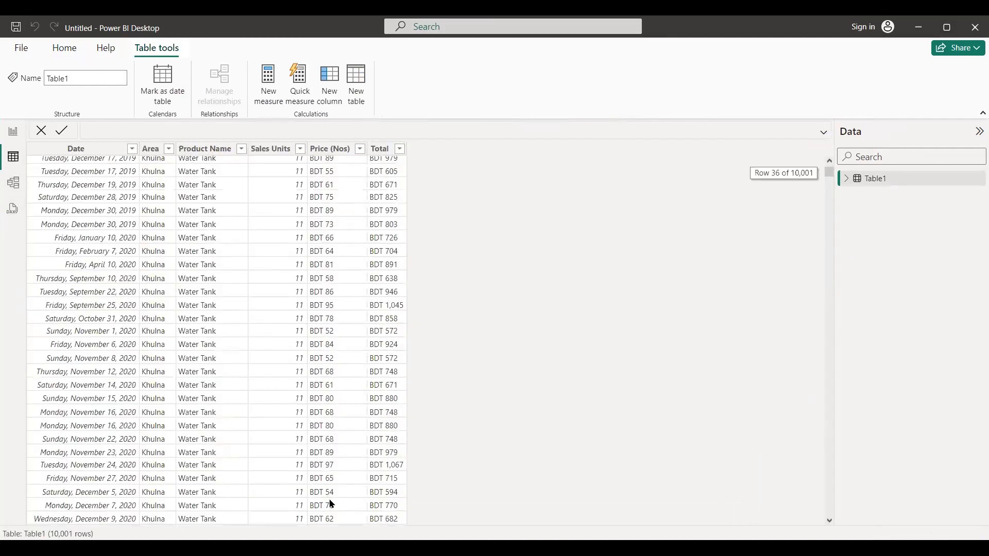
scroll(359, 498, "down", 20)
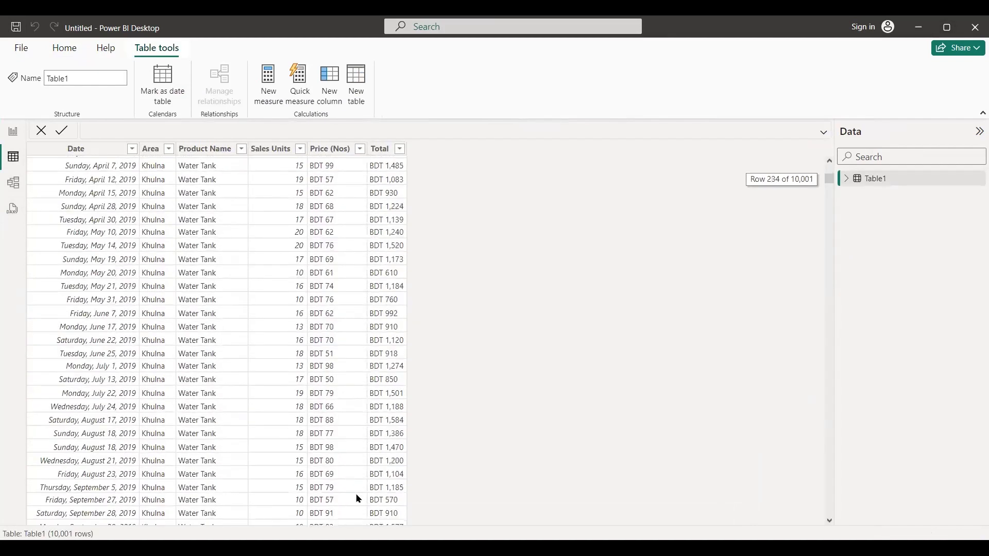
scroll(359, 499, "down", 20)
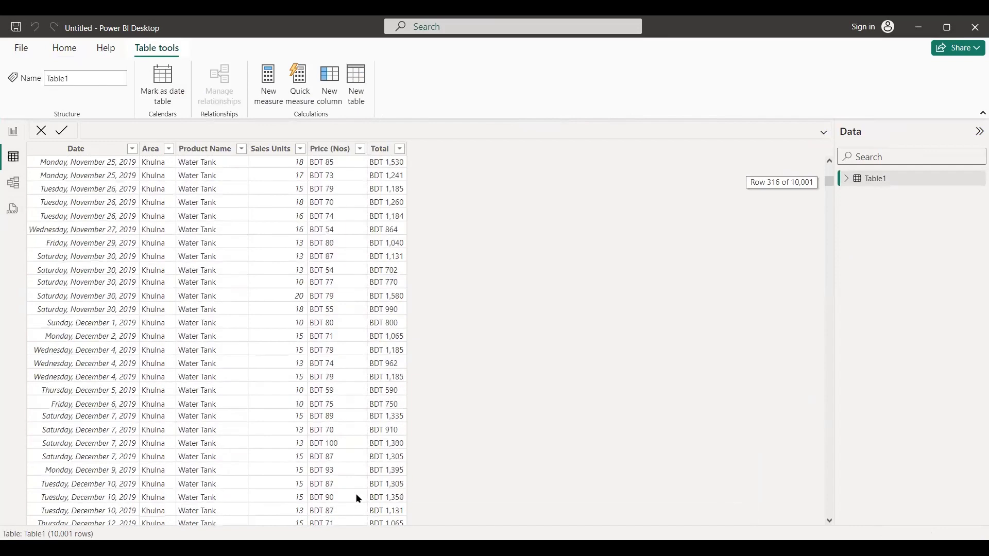
scroll(359, 499, "down", 20)
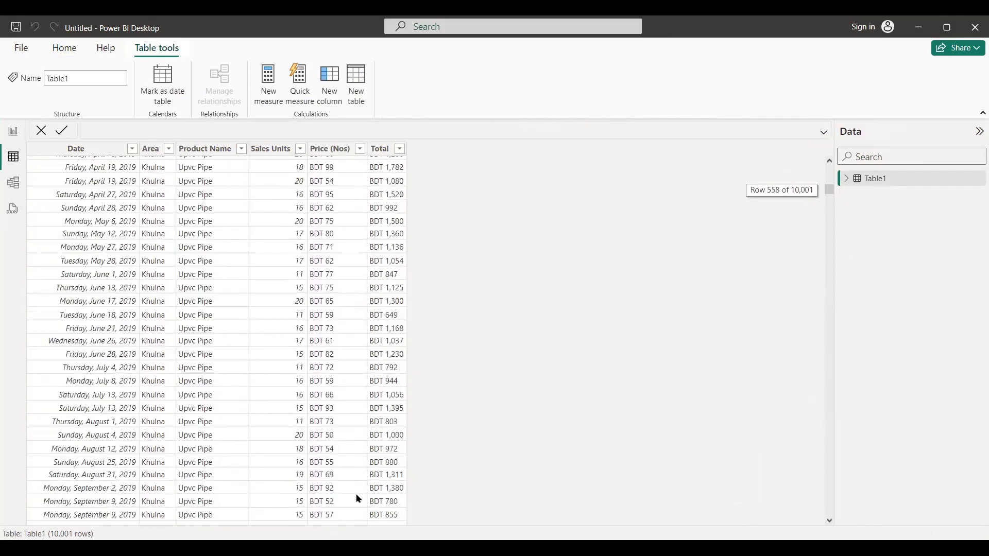
scroll(170, 205, "up", 12)
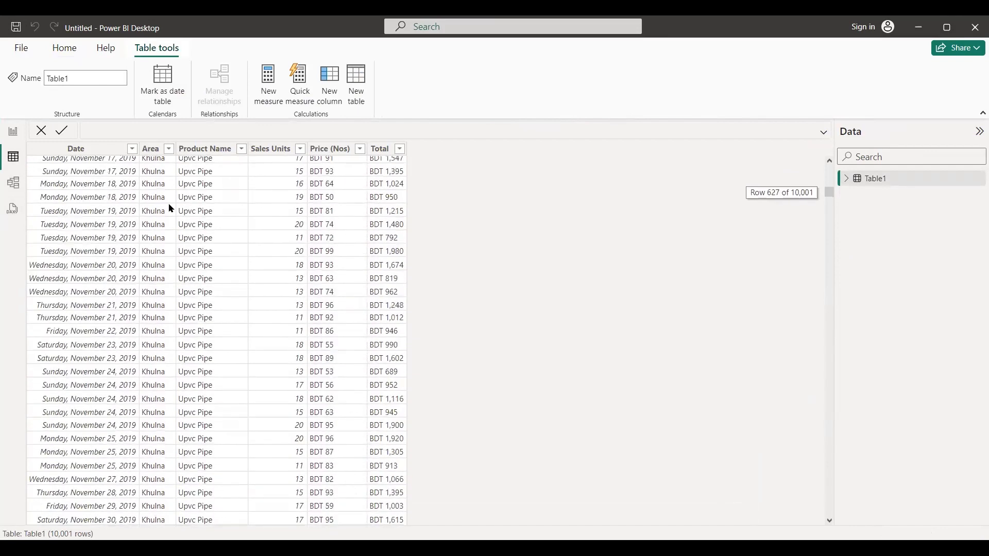
left_click(13, 131)
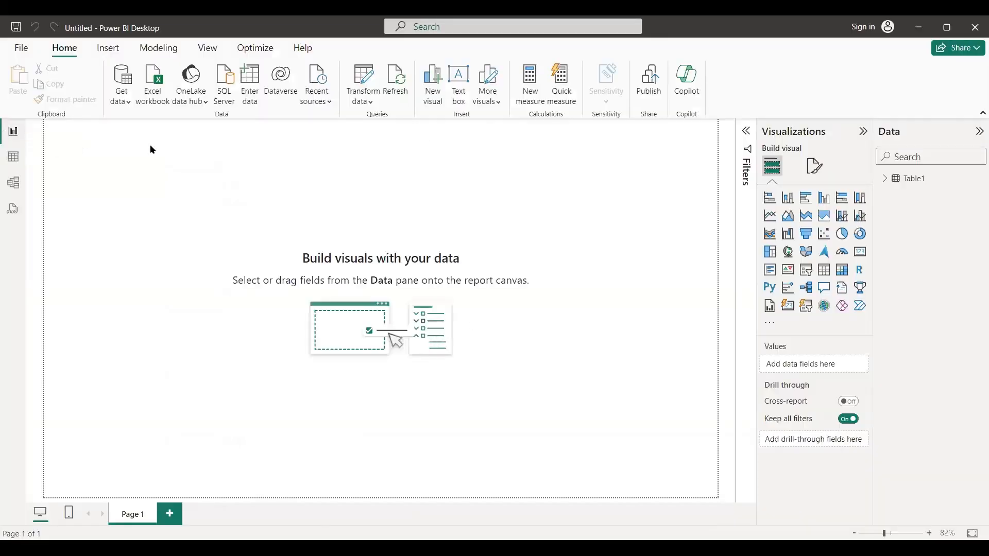